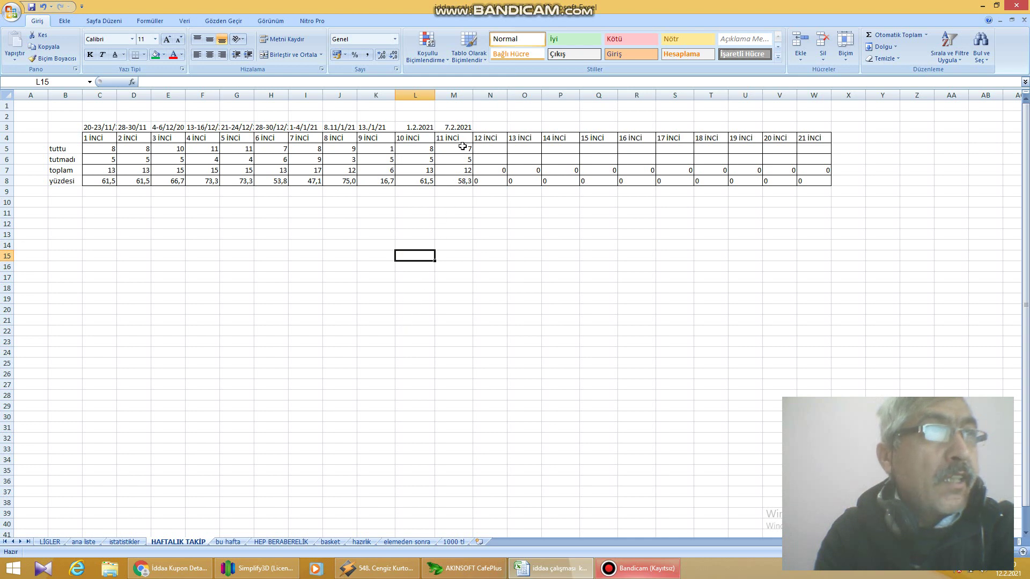
# Step: Review the 11 İNCİ week's results on the HAFTALIK TAKİP sheet and view this week's picks on the bu hafta sheet
pyautogui.click(459, 169)
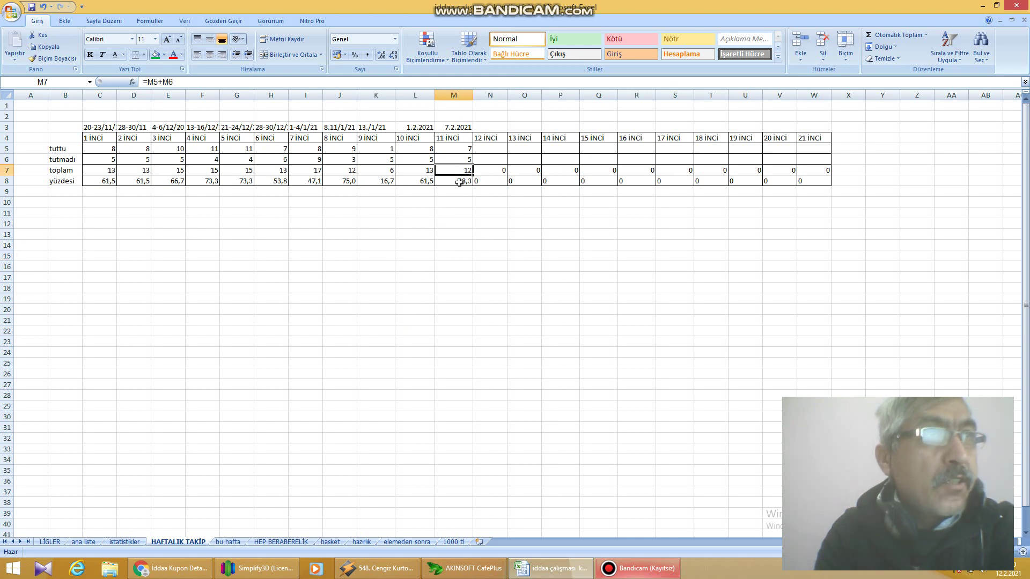
pyautogui.click(453, 258)
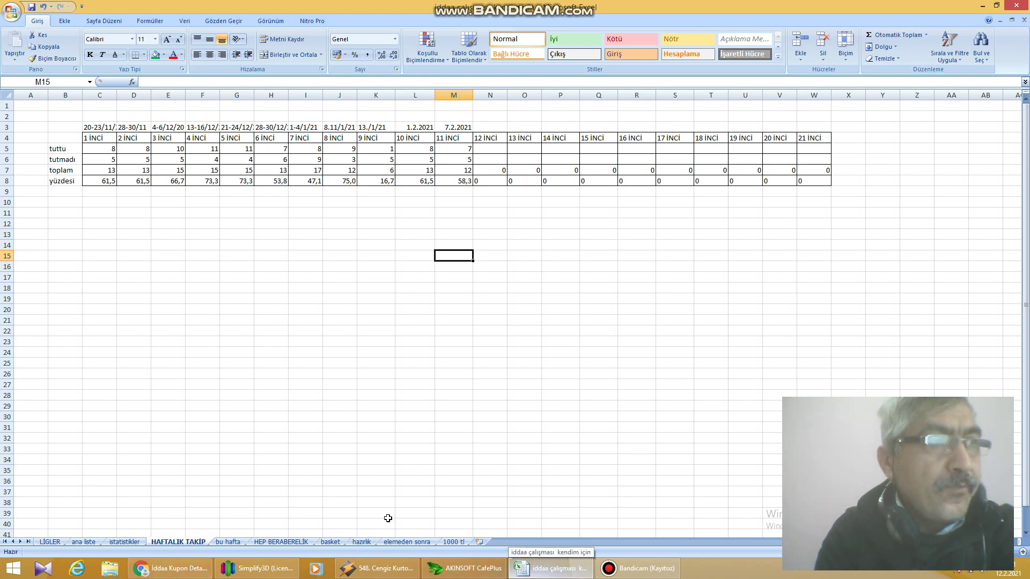
pyautogui.click(229, 542)
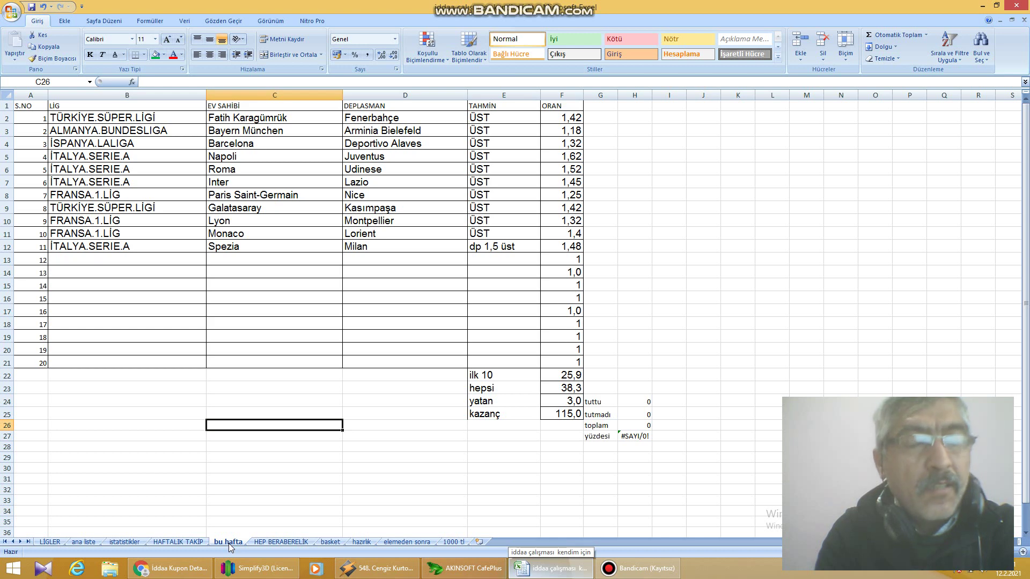
# Step: Examine the TAKİP EDİLECEK LİGLER list on the LİGLER sheet and the team count formula for ALMANYA.BUNDESLIGA
pyautogui.click(51, 542)
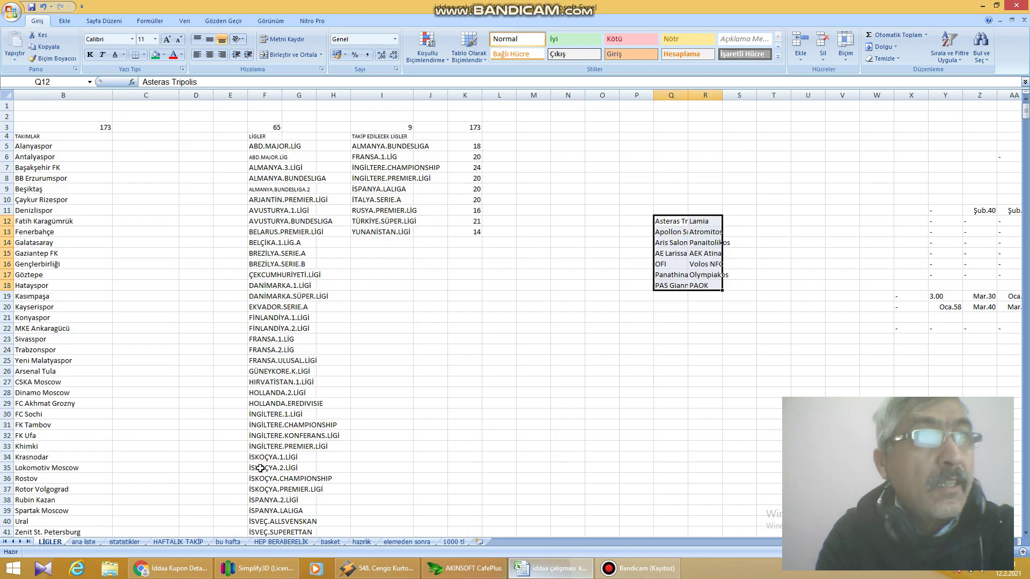
pyautogui.moveTo(389, 137); pyautogui.dragTo(383, 233)
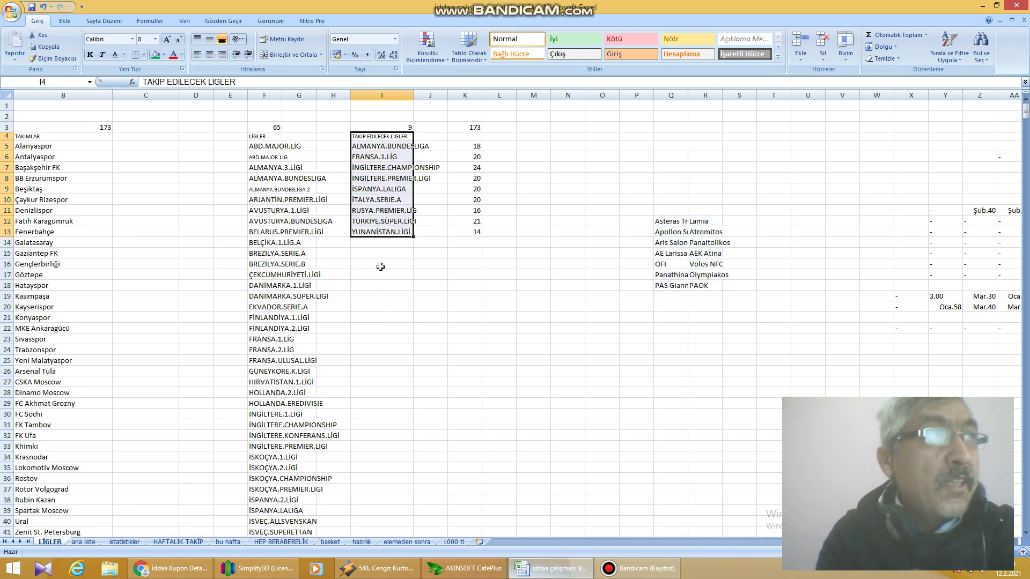
pyautogui.click(381, 265)
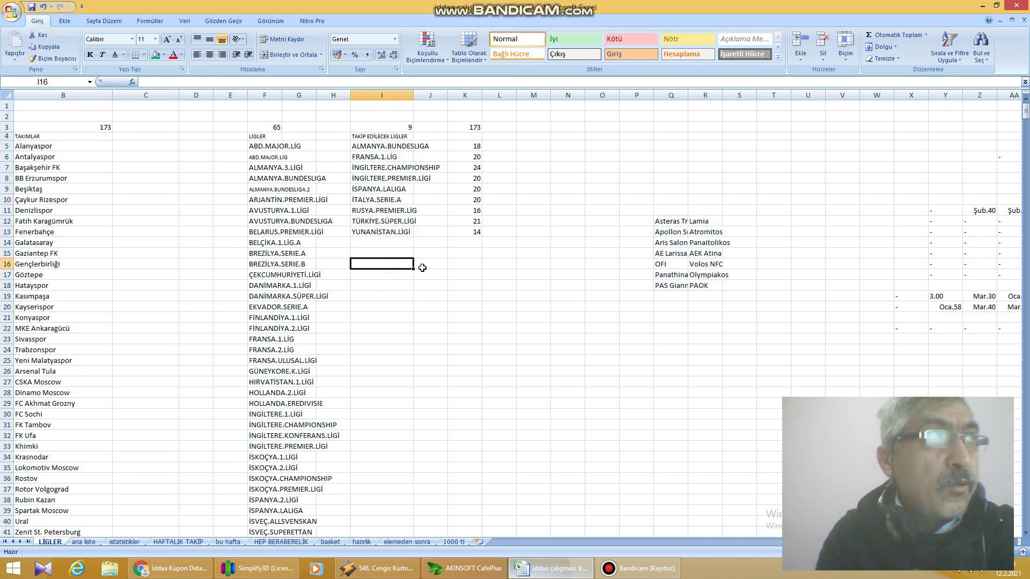
pyautogui.click(472, 148)
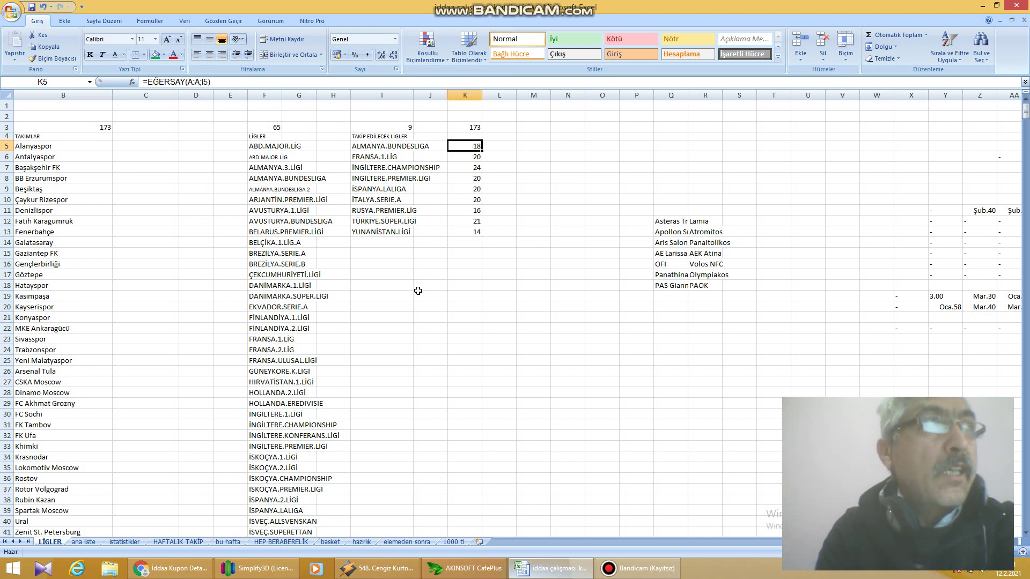
# Step: Inspect the last FRANSA.1.LİG match entry on the ana liste sheet and look over the tables on the istatistikler sheet
pyautogui.click(84, 541)
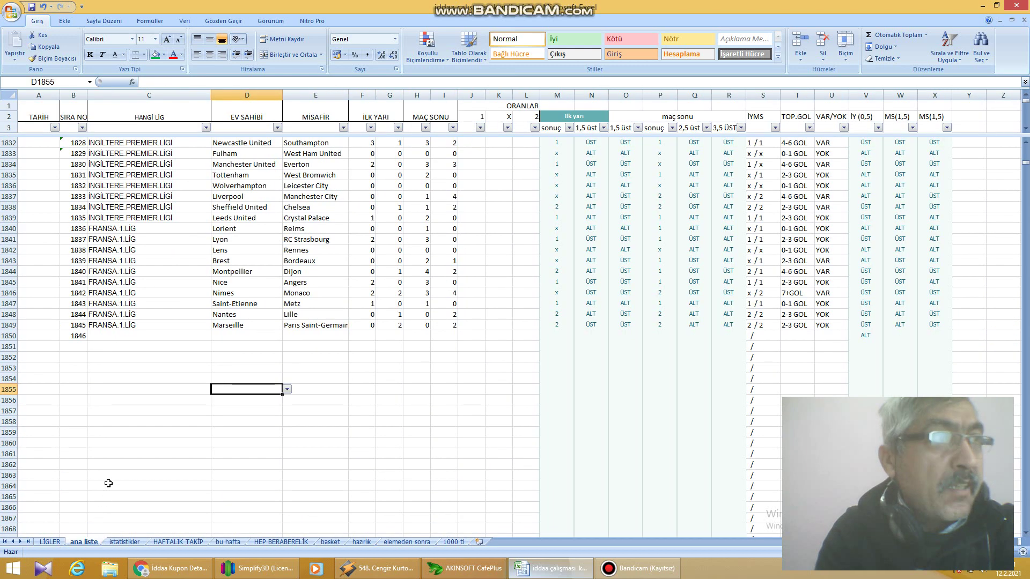
pyautogui.click(143, 377)
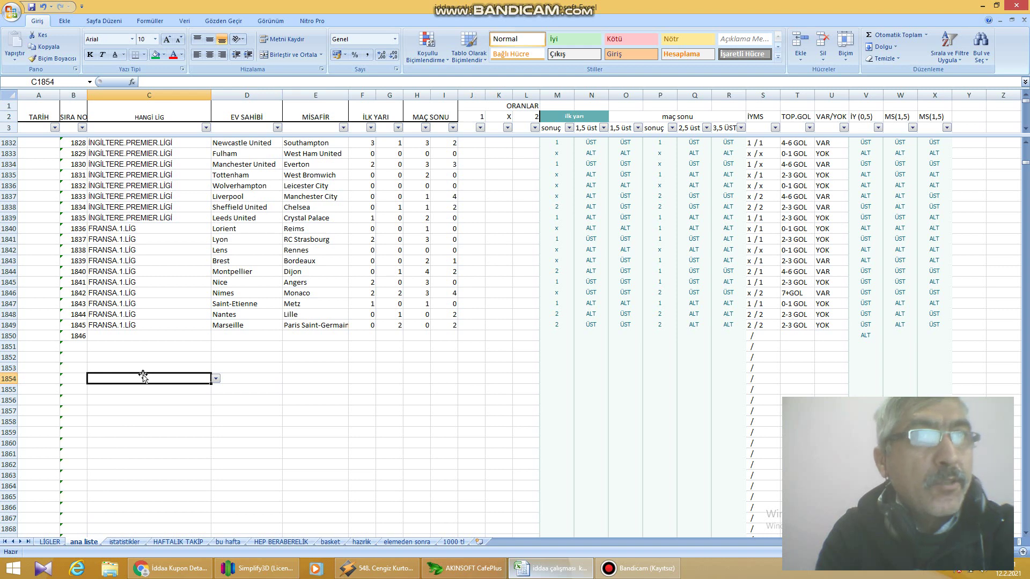
pyautogui.click(142, 326)
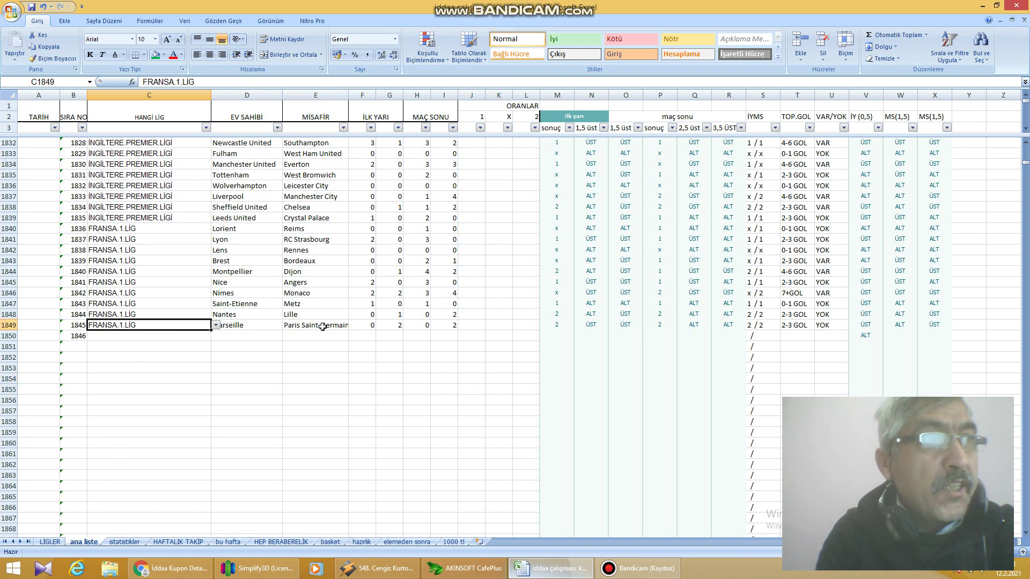
pyautogui.moveTo(322, 327); pyautogui.dragTo(443, 323)
pyautogui.click(444, 368)
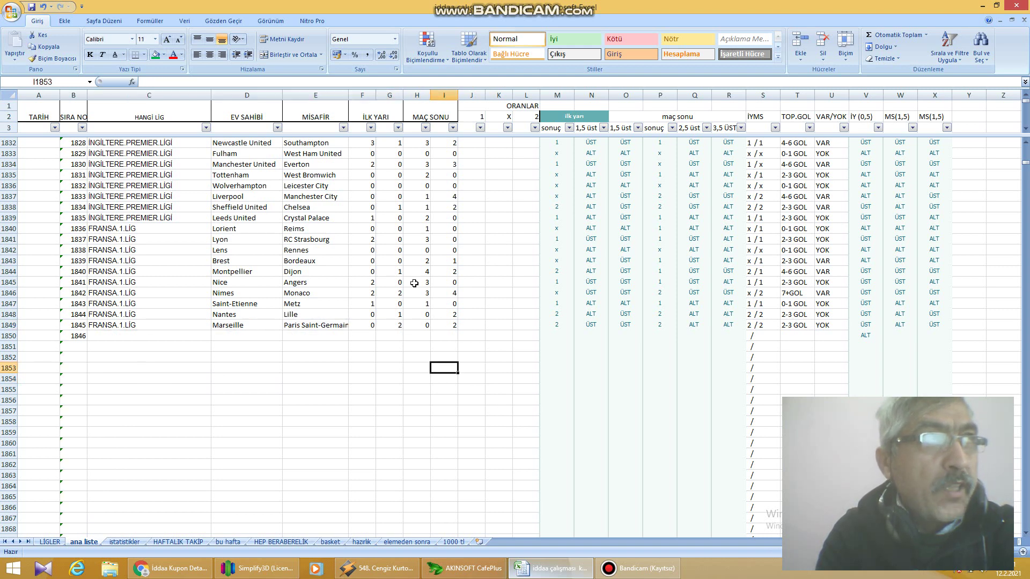
pyautogui.click(124, 541)
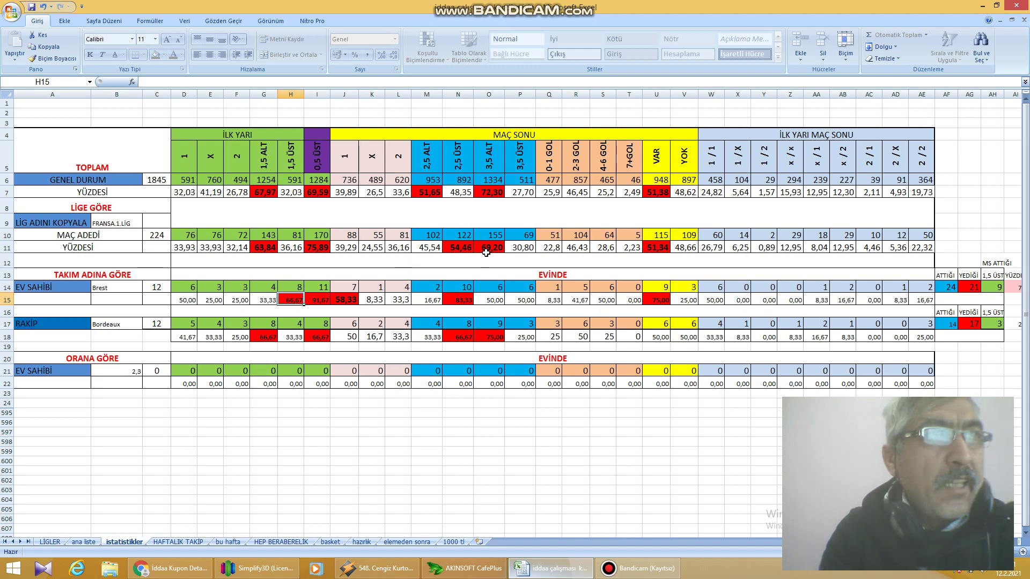
pyautogui.click(326, 424)
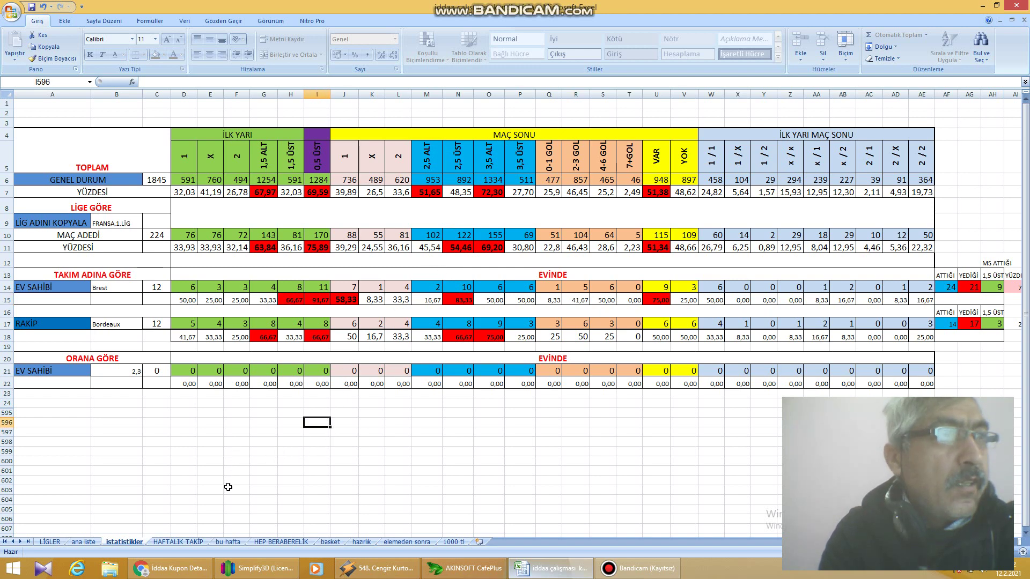
# Step: Check the first match on the bu hafta sheet and set the league on the istatistikler sheet to TÜRKİYE.SÜPER.LİGİ
pyautogui.click(236, 542)
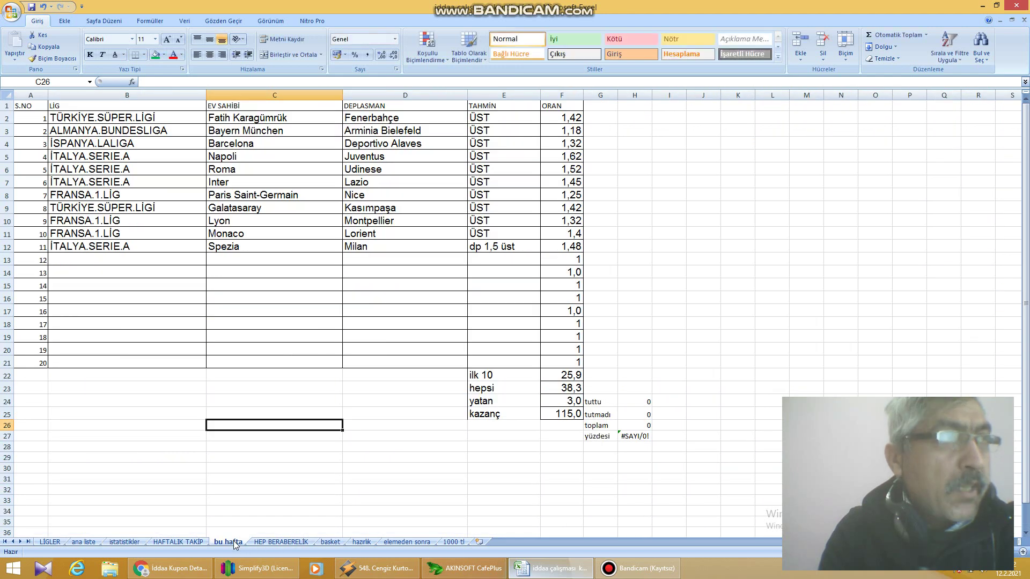
pyautogui.click(273, 118)
pyautogui.click(357, 117)
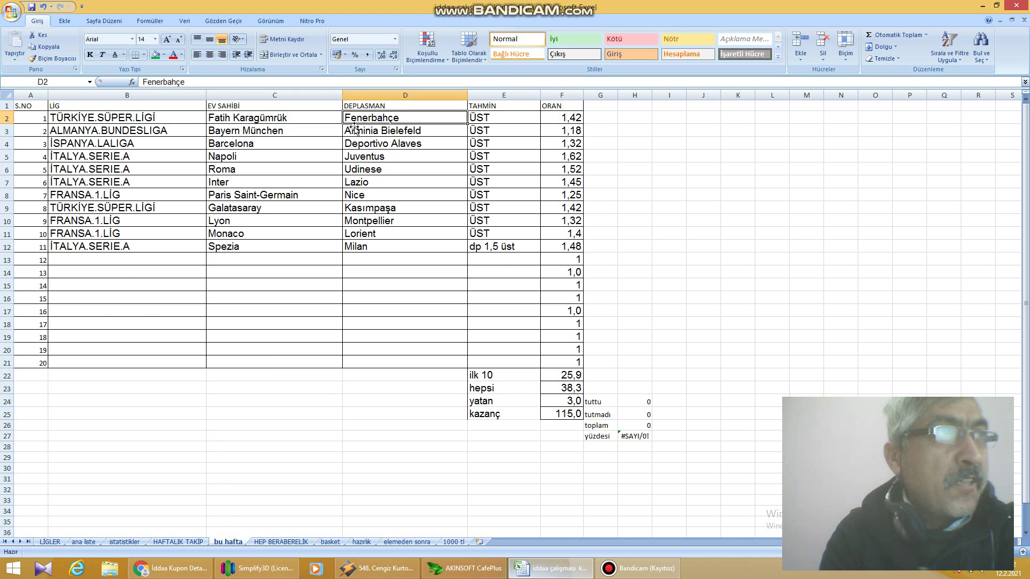
pyautogui.click(124, 542)
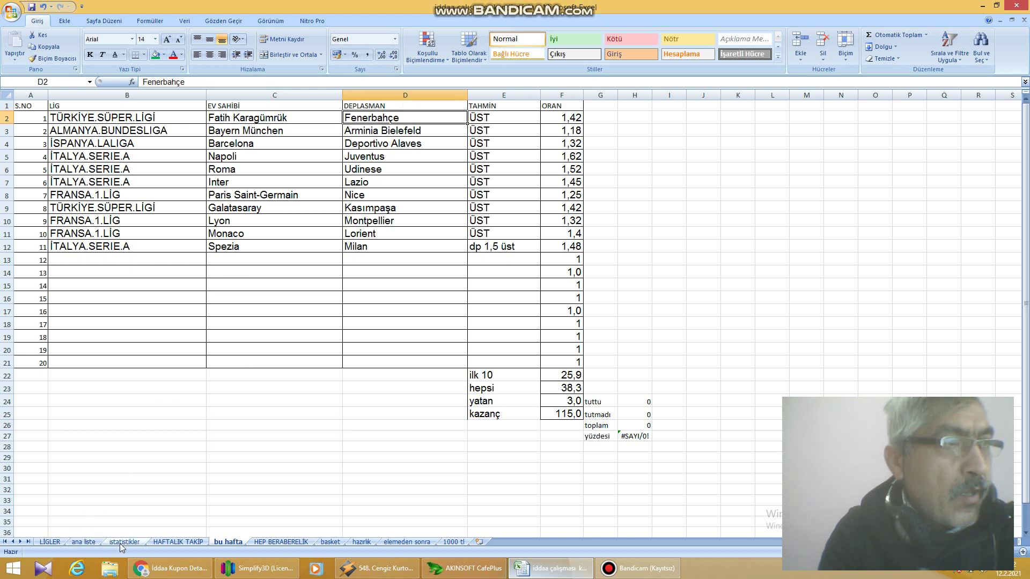
pyautogui.click(119, 223)
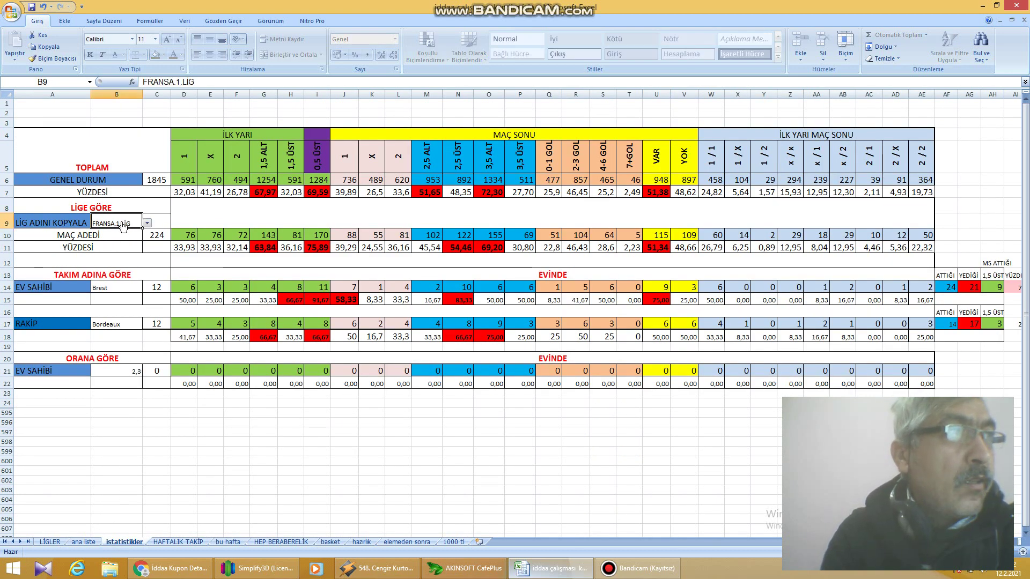
pyautogui.click(146, 224)
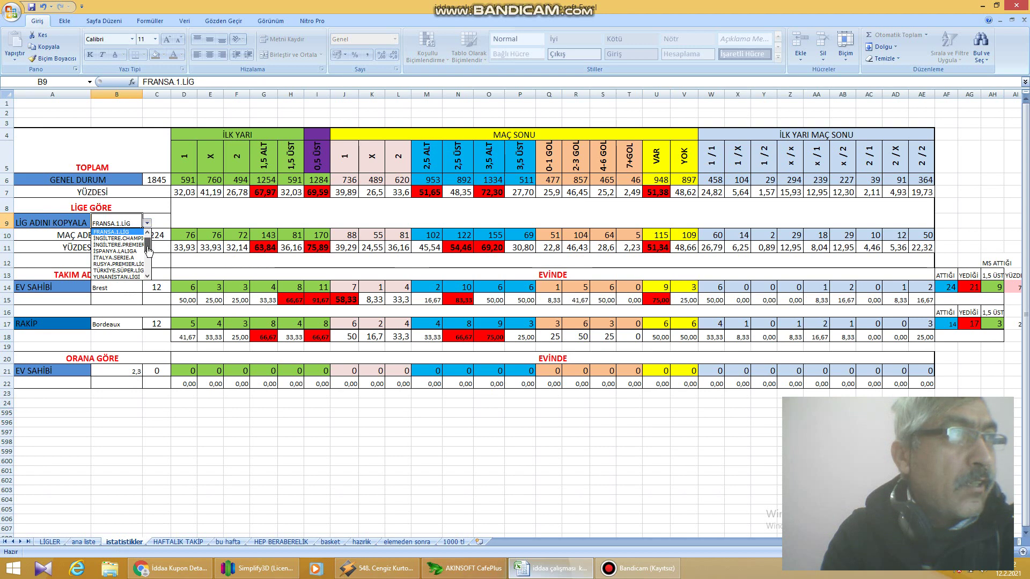
pyautogui.scroll(-1, 149, 251)
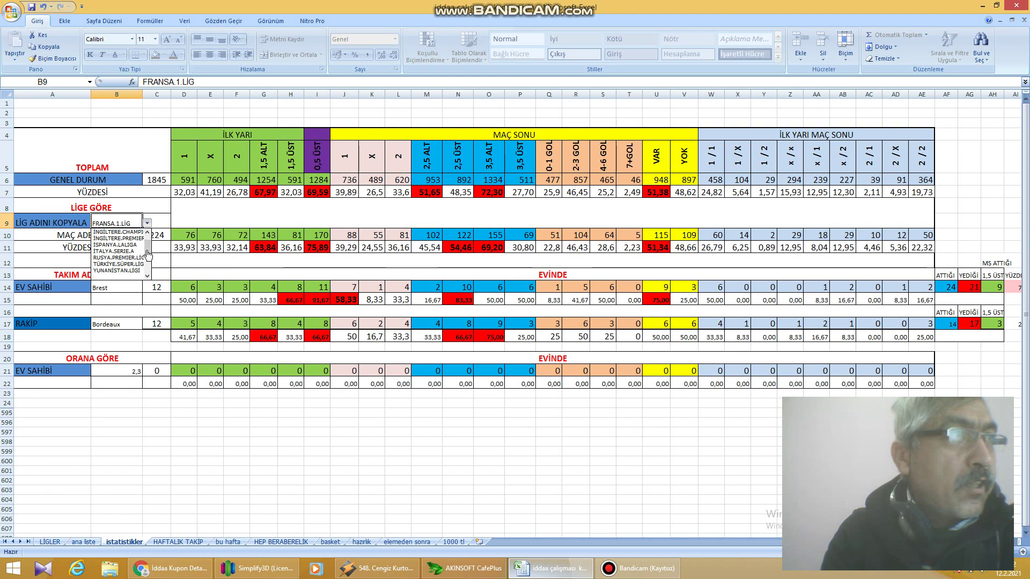
pyautogui.click(128, 264)
# Step: Set the home team (EV SAHİBİ) in the TAKIM ADINA GÖRE section to Fatih Karagümrük
pyautogui.click(118, 288)
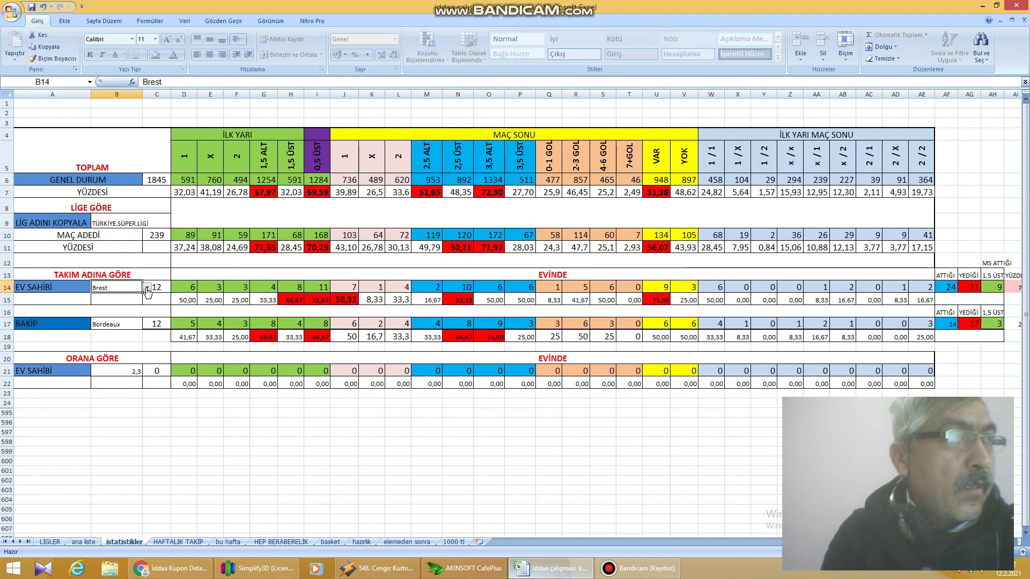
pyautogui.click(147, 288)
pyautogui.scroll(-3, 146, 316)
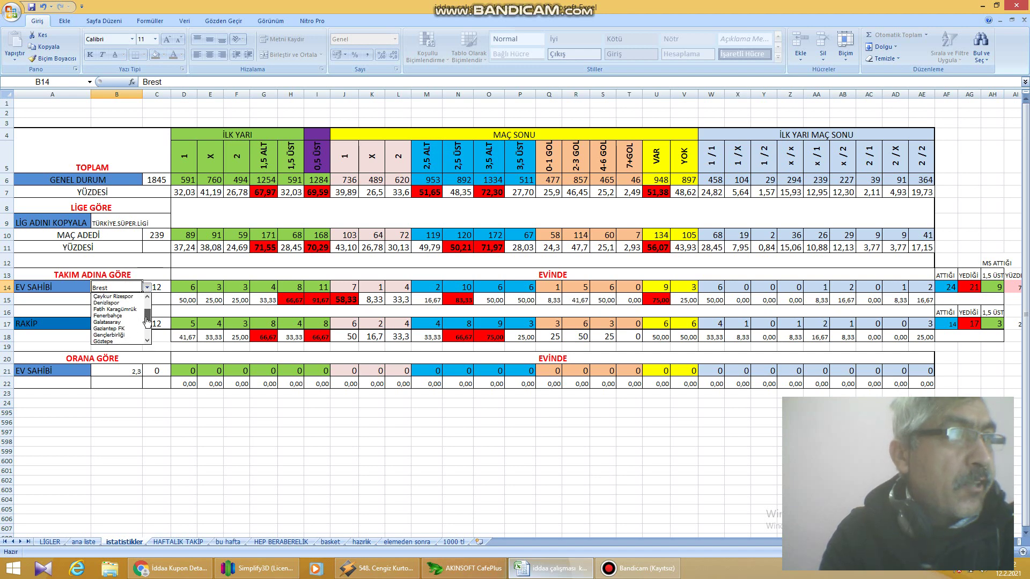
pyautogui.click(115, 309)
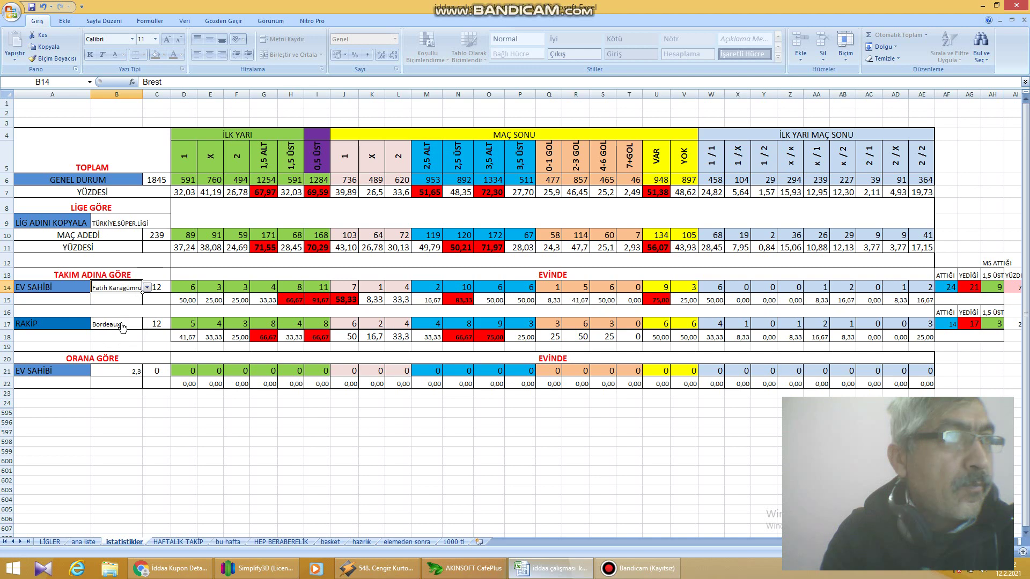
# Step: Set the opponent (RAKİP) in the TAKIM ADINA GÖRE section to Fenerbahçe
pyautogui.click(122, 325)
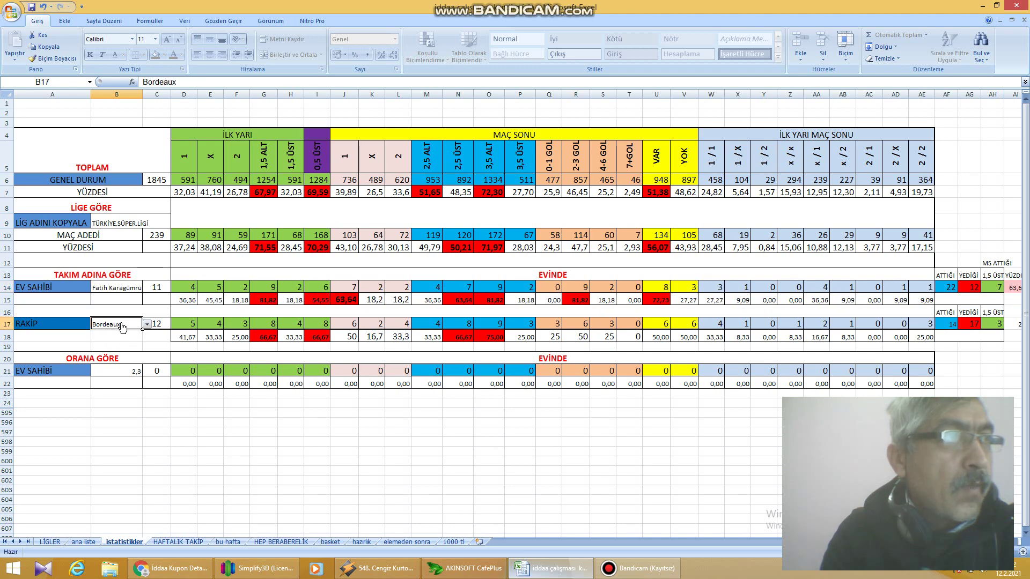
pyautogui.click(146, 324)
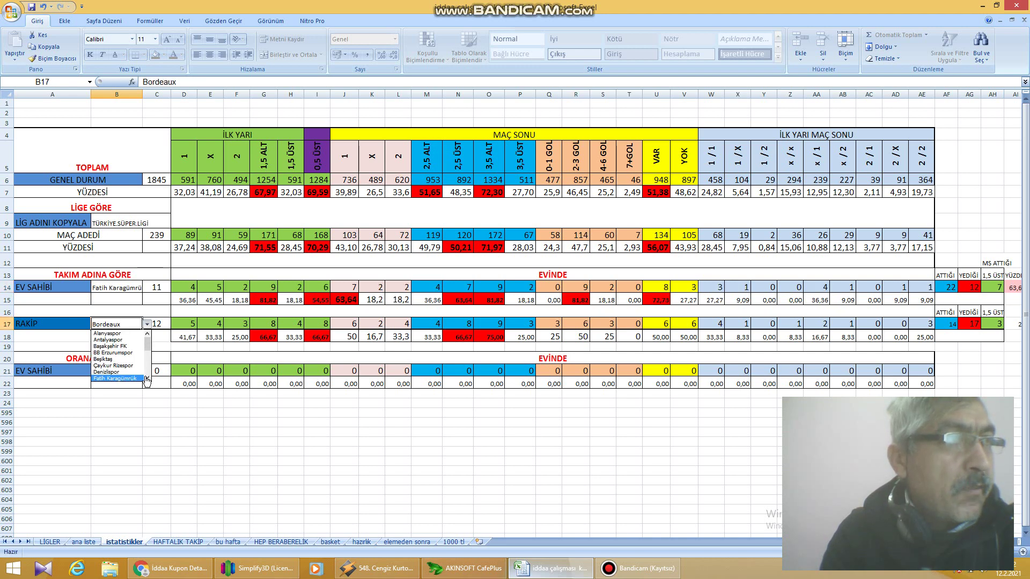
pyautogui.scroll(-2, 139, 376)
pyautogui.click(135, 372)
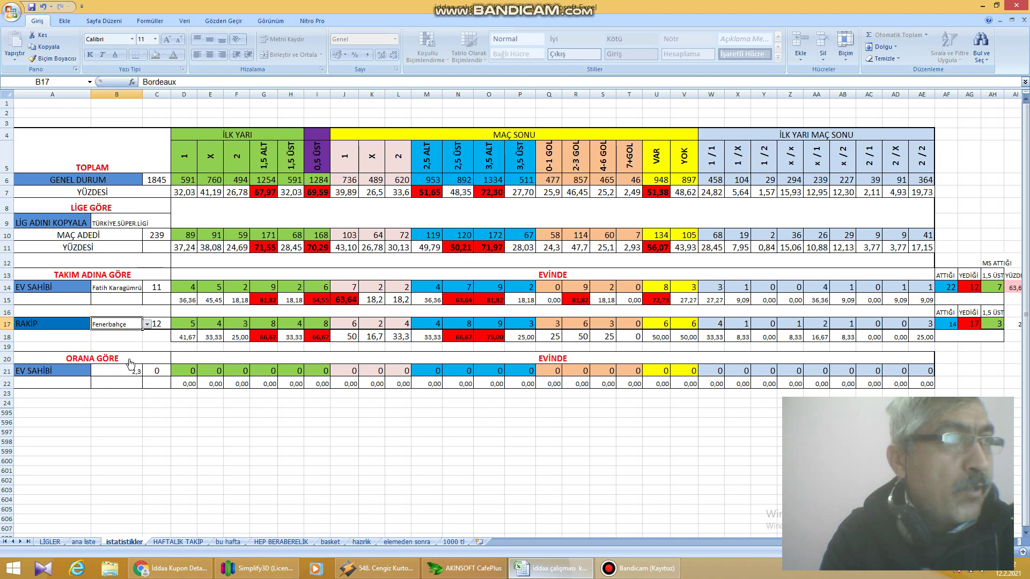
pyautogui.click(128, 428)
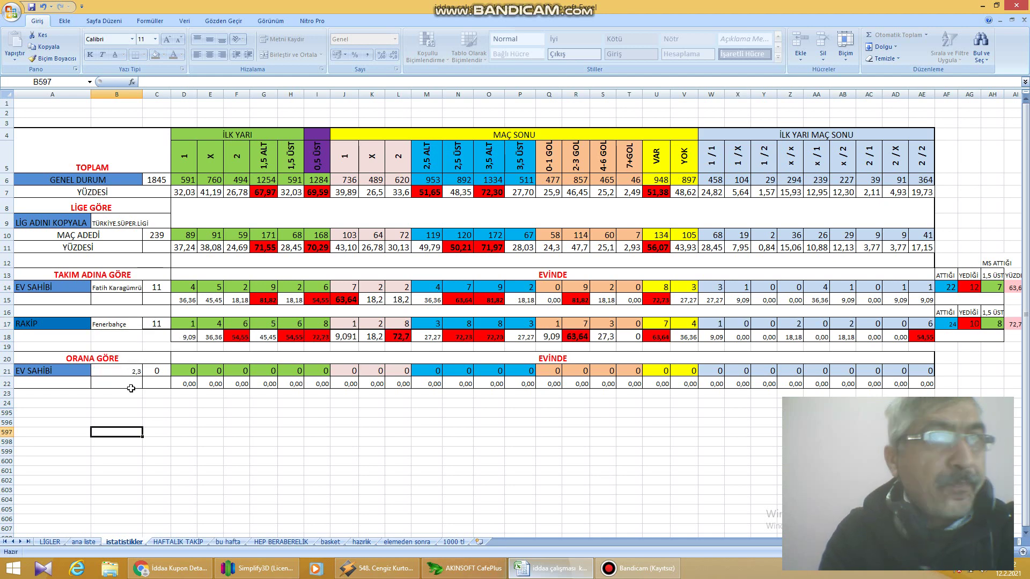
# Step: Examine both teams' match counts and 2,5 ÜST figures, plus the home team's 2-3 GOL and the opponent's VAR and 1,5 ÜST figures
pyautogui.click(155, 290)
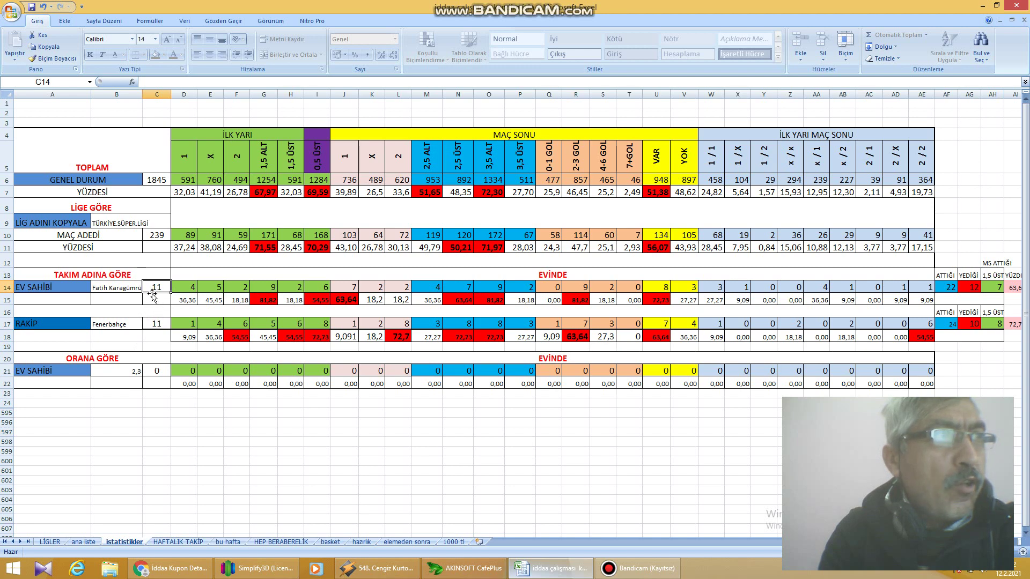
pyautogui.click(461, 287)
pyautogui.click(468, 300)
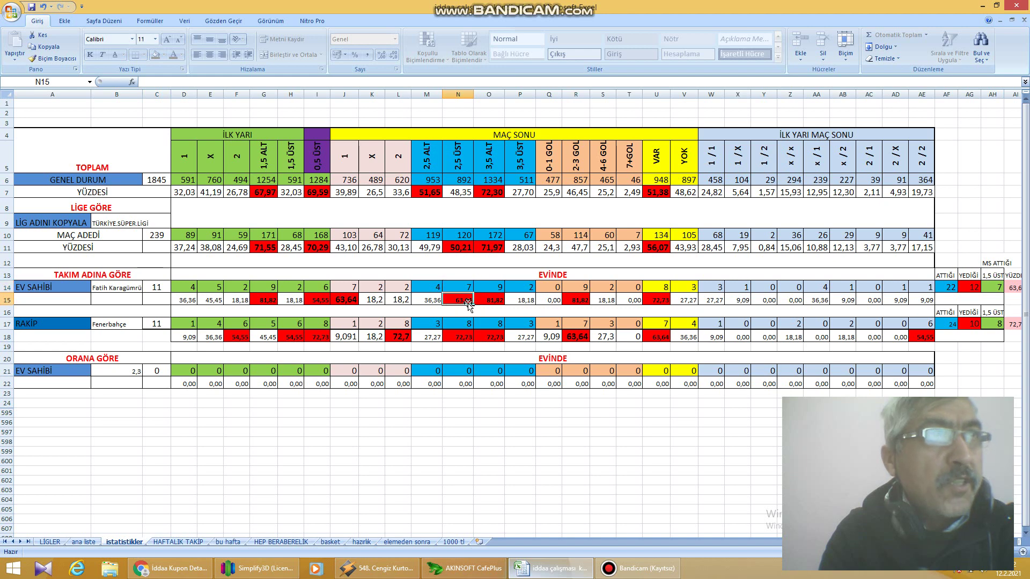
pyautogui.click(580, 300)
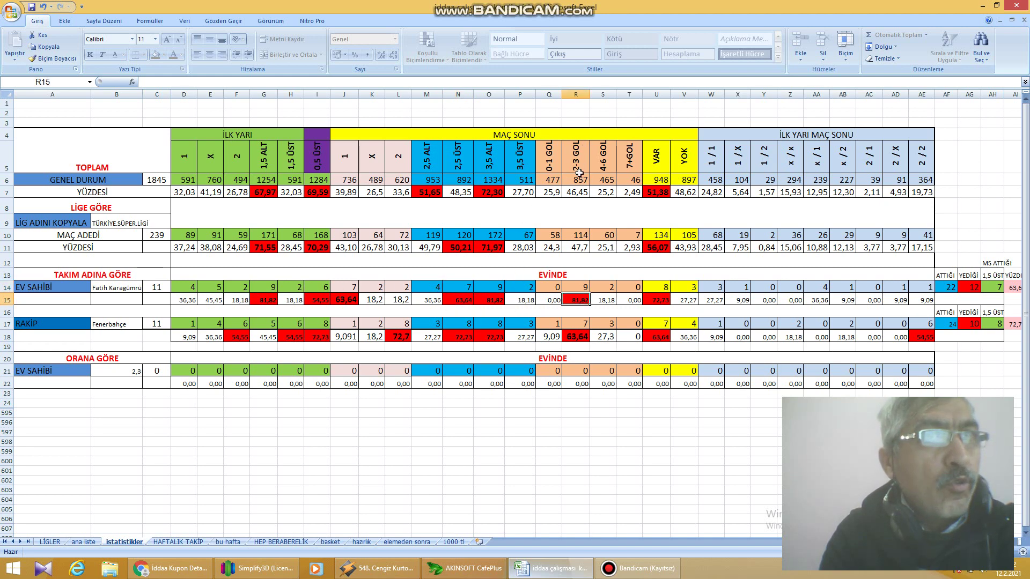
pyautogui.click(152, 325)
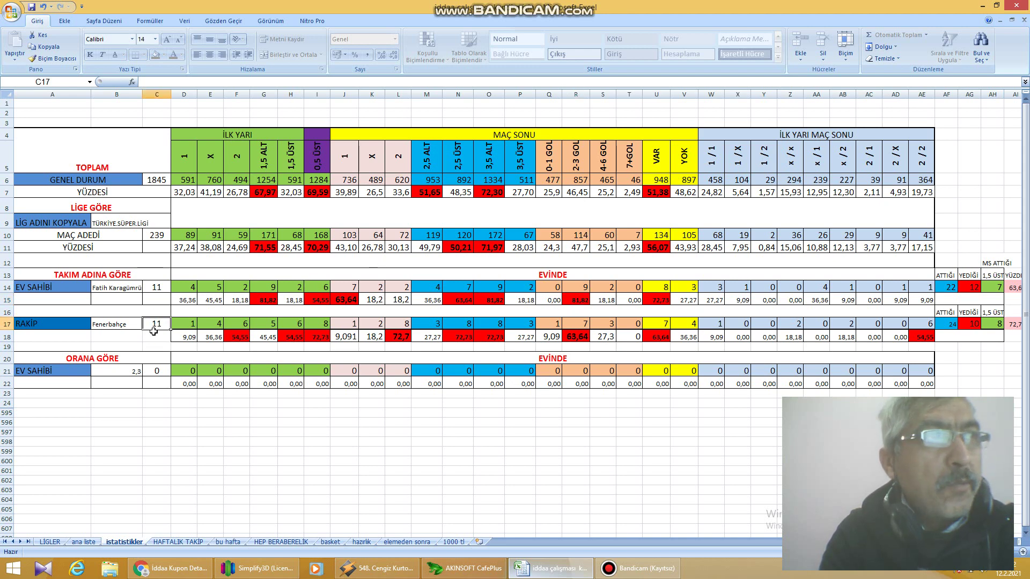
pyautogui.click(466, 326)
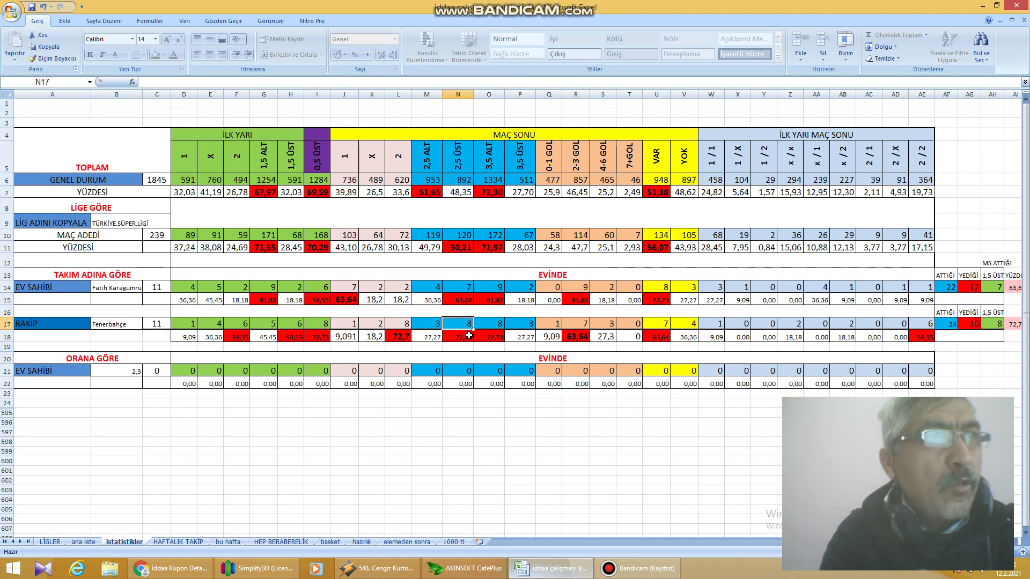
pyautogui.click(469, 335)
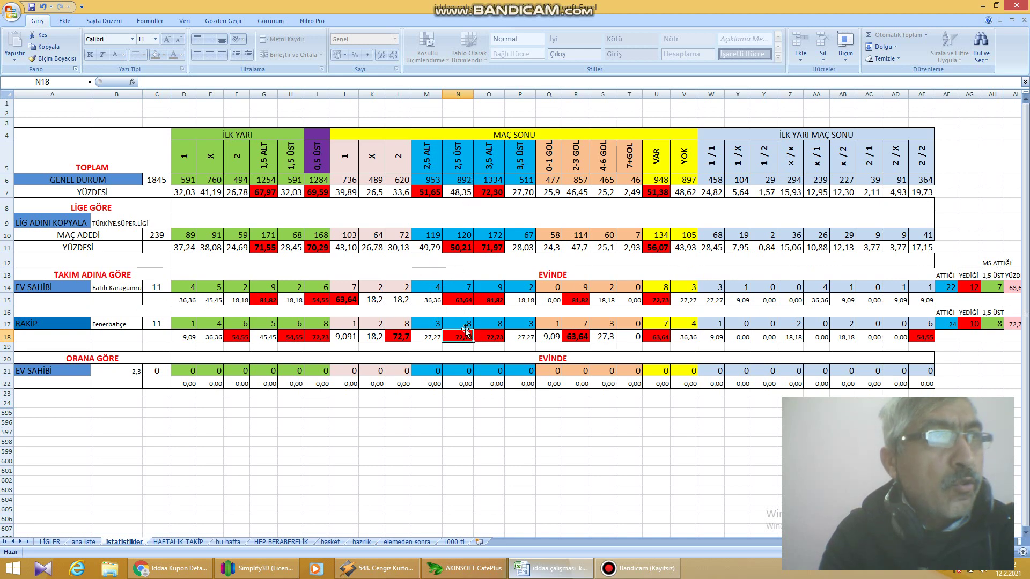
pyautogui.click(462, 298)
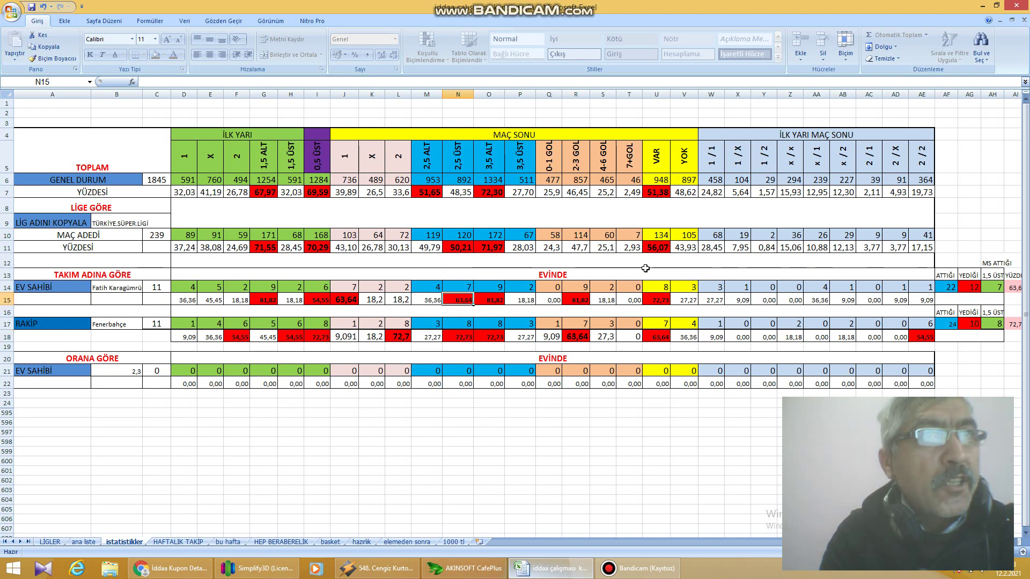
pyautogui.click(658, 342)
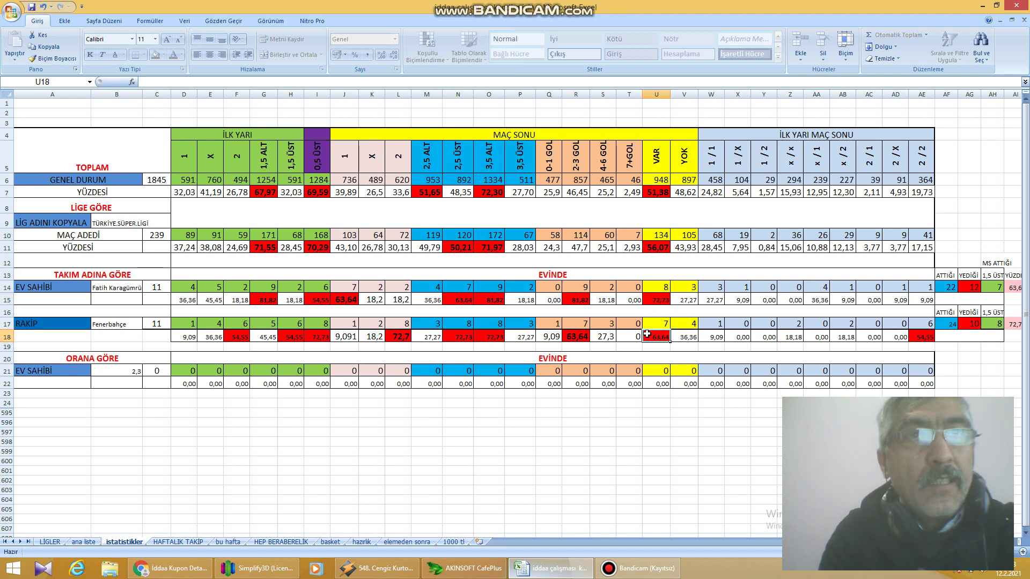
pyautogui.click(990, 325)
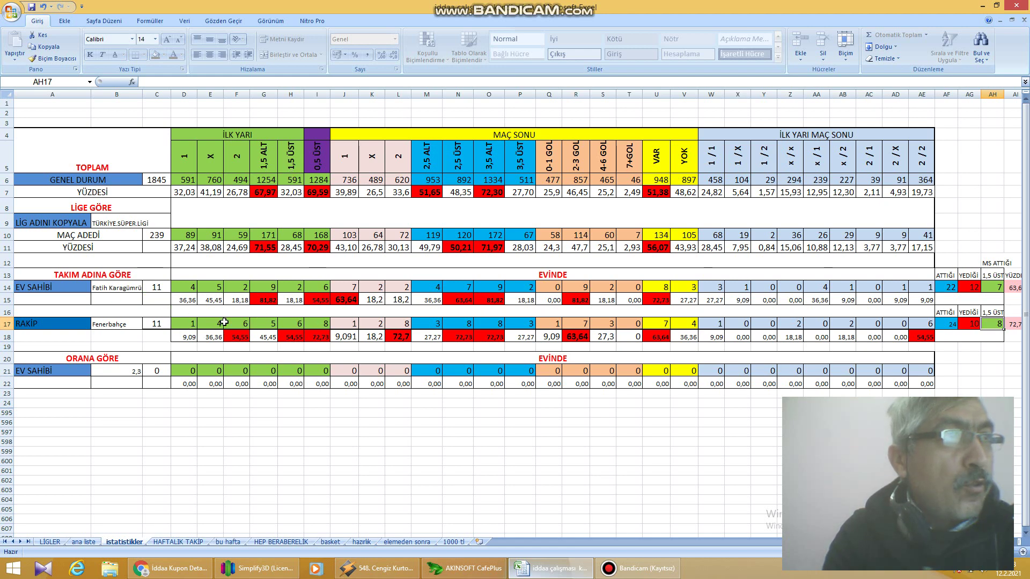
# Step: Check both teams' first-half 0,5 ÜST percentages, and review the first match's ORAN on the bu hafta sheet
pyautogui.click(316, 337)
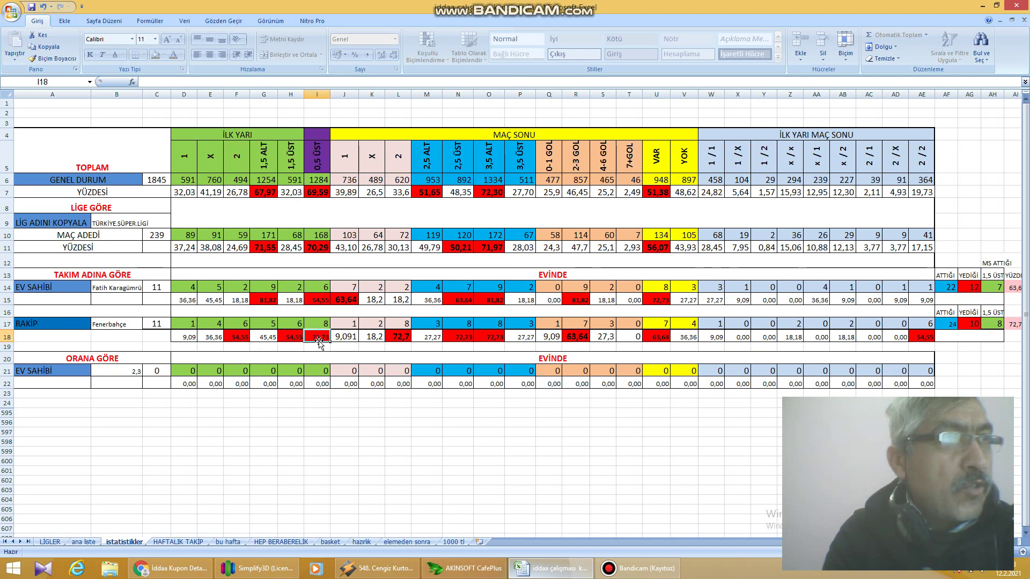
pyautogui.click(323, 301)
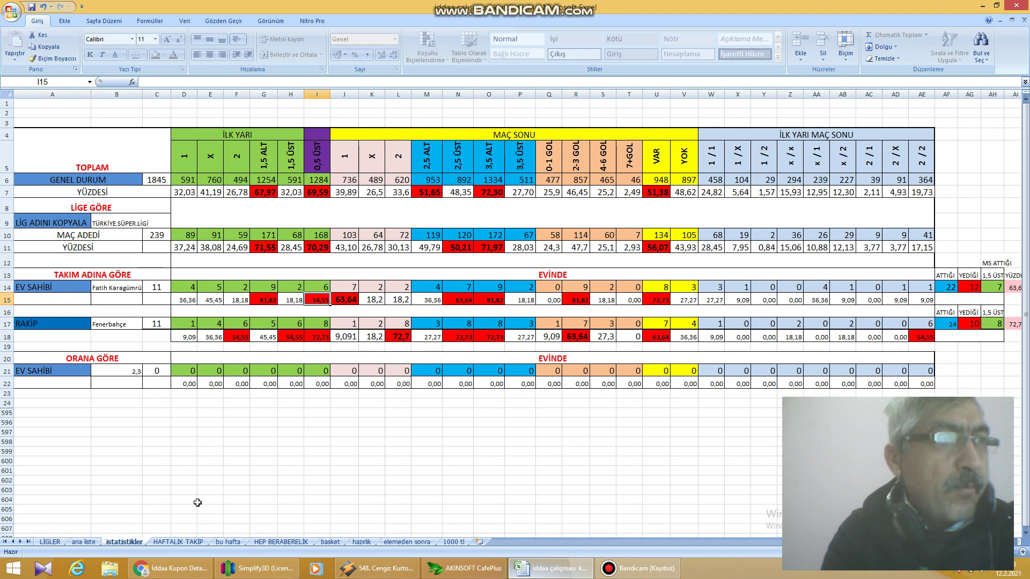
pyautogui.click(181, 541)
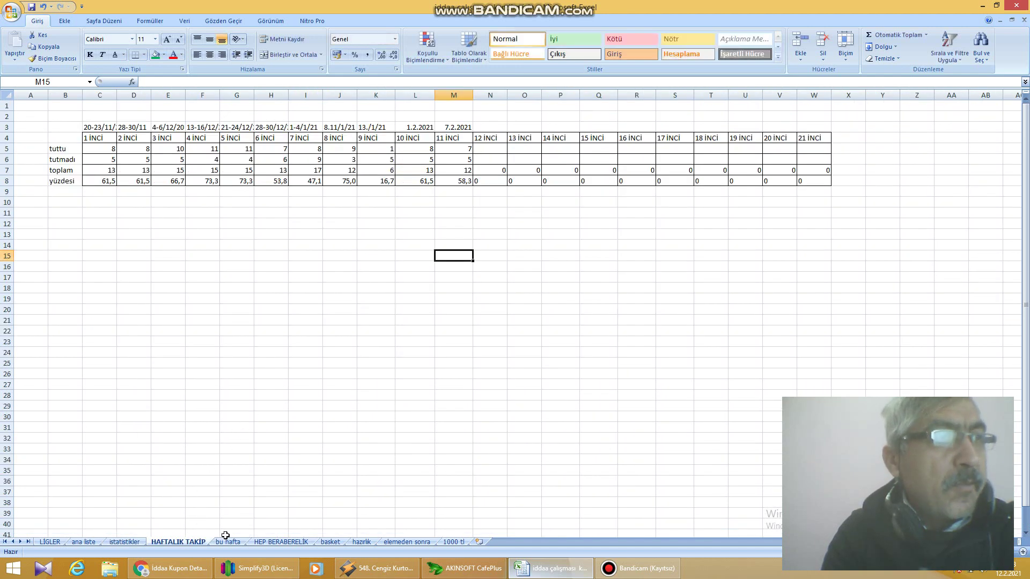
pyautogui.click(226, 541)
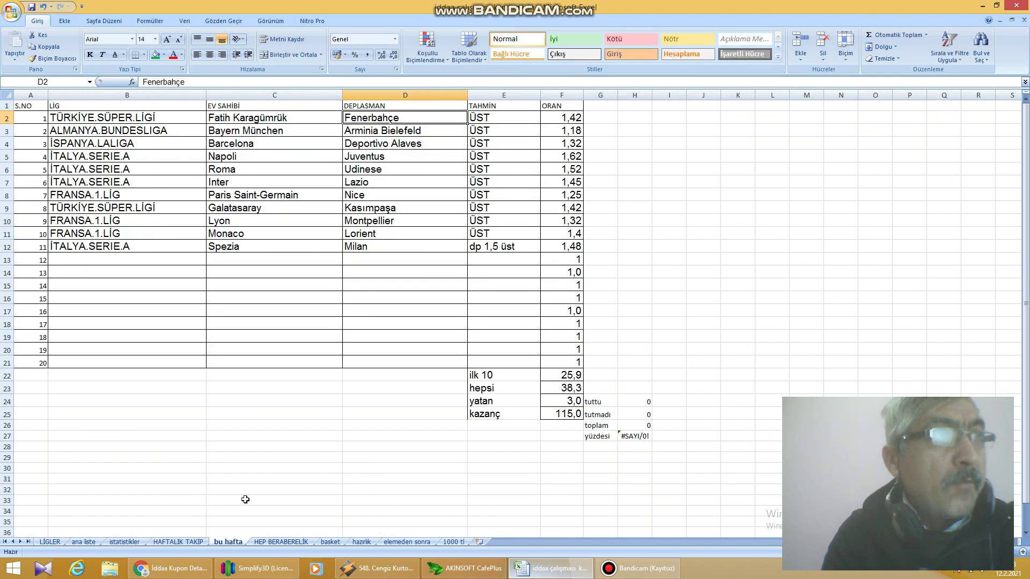
pyautogui.click(573, 125)
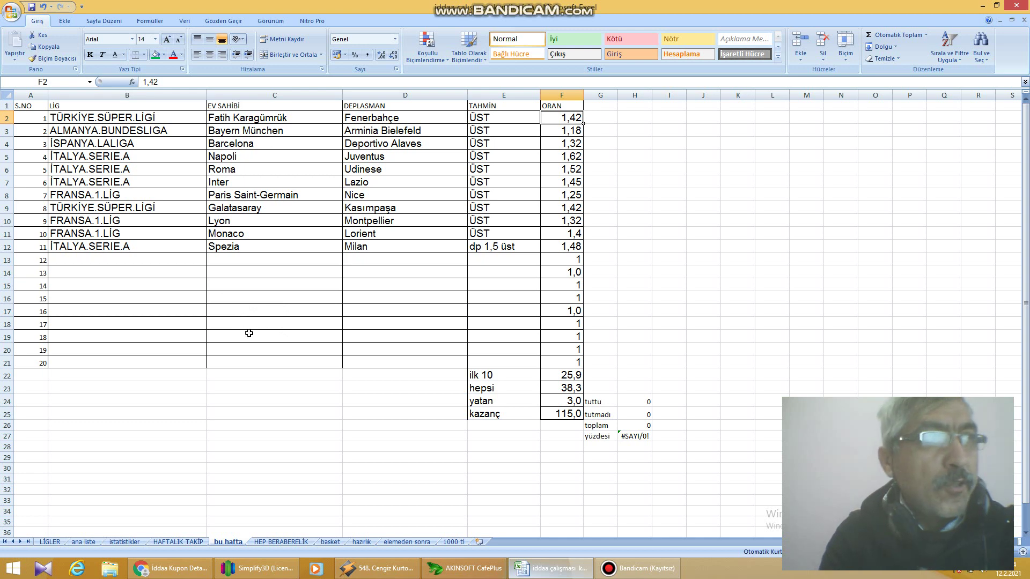
# Step: Return to the istatistikler sheet, and switch to Chrome to review the saved Nesine coupon's matches, 2,5 Üst picks and total odds
pyautogui.click(133, 542)
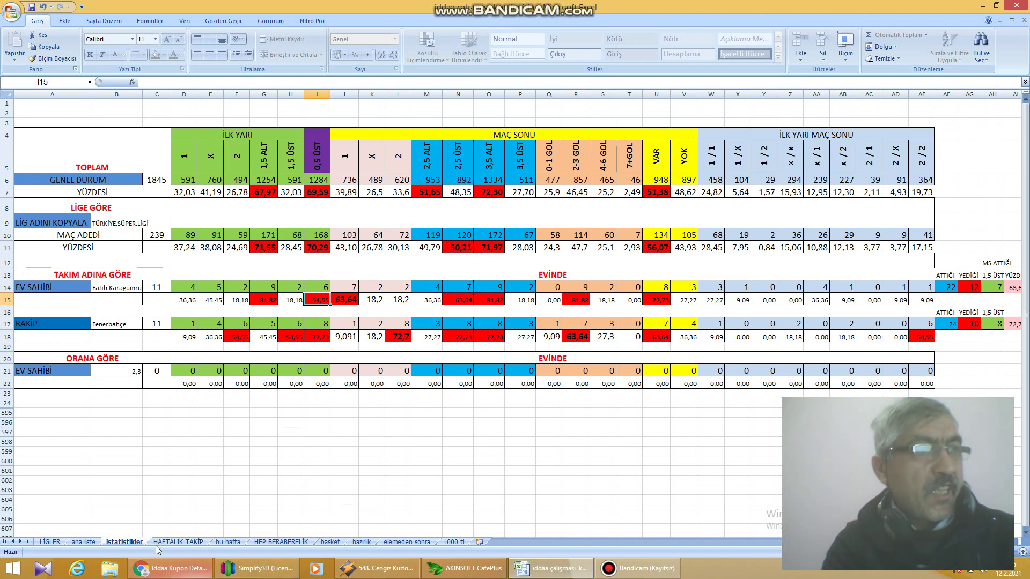
pyautogui.click(173, 573)
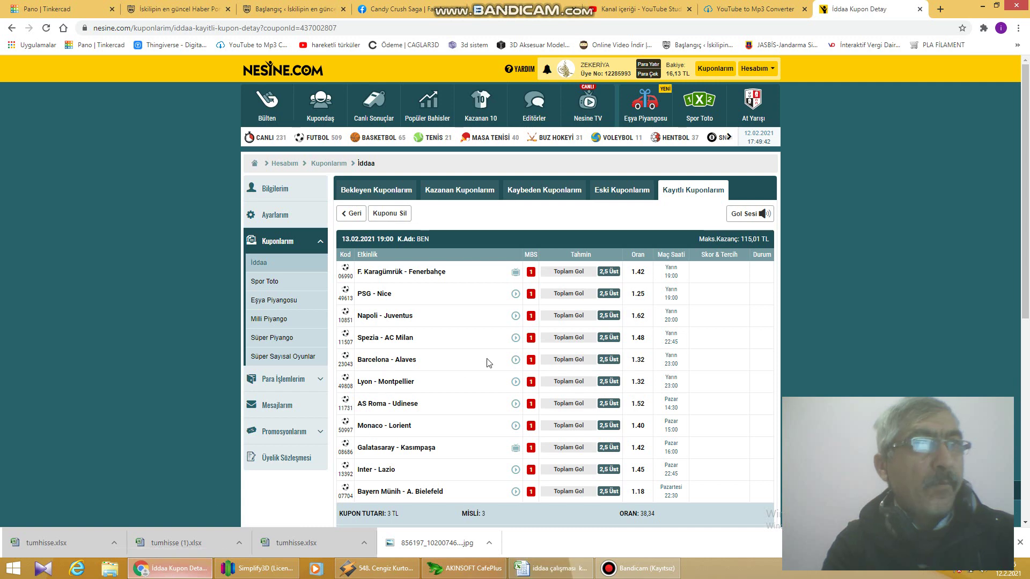
pyautogui.scroll(-3, 630, 357)
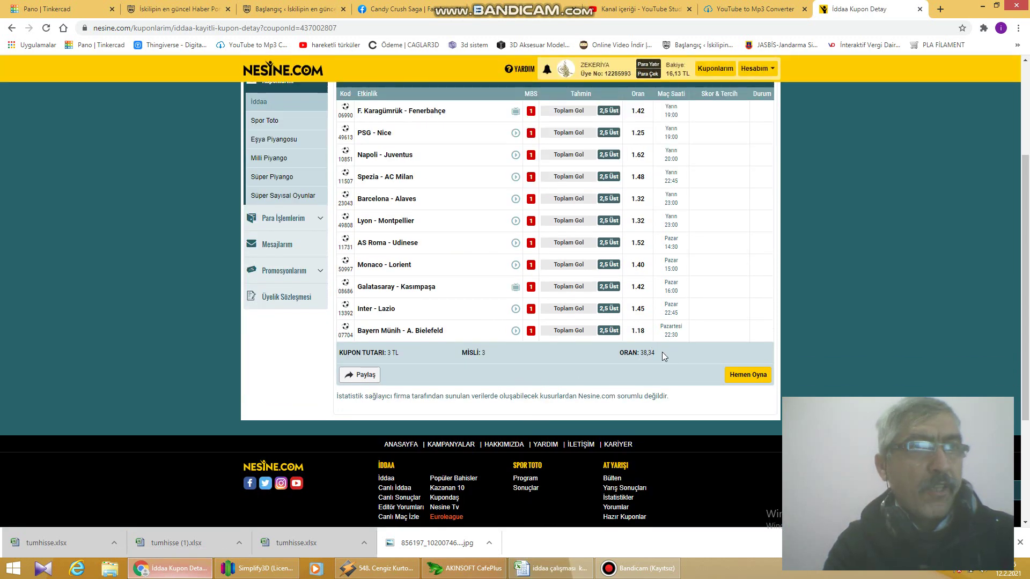
pyautogui.scroll(1, 668, 371)
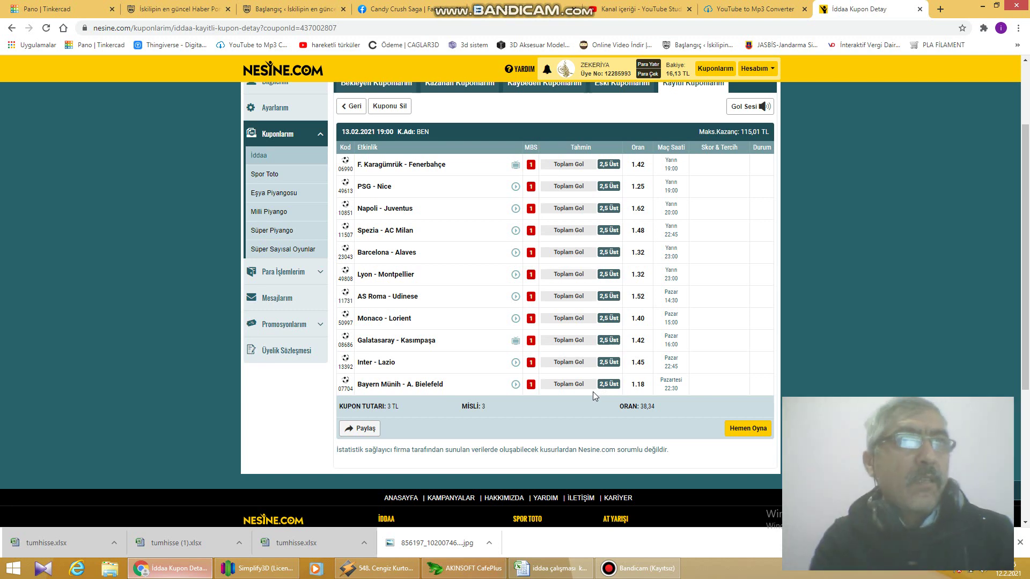
pyautogui.scroll(1, 718, 378)
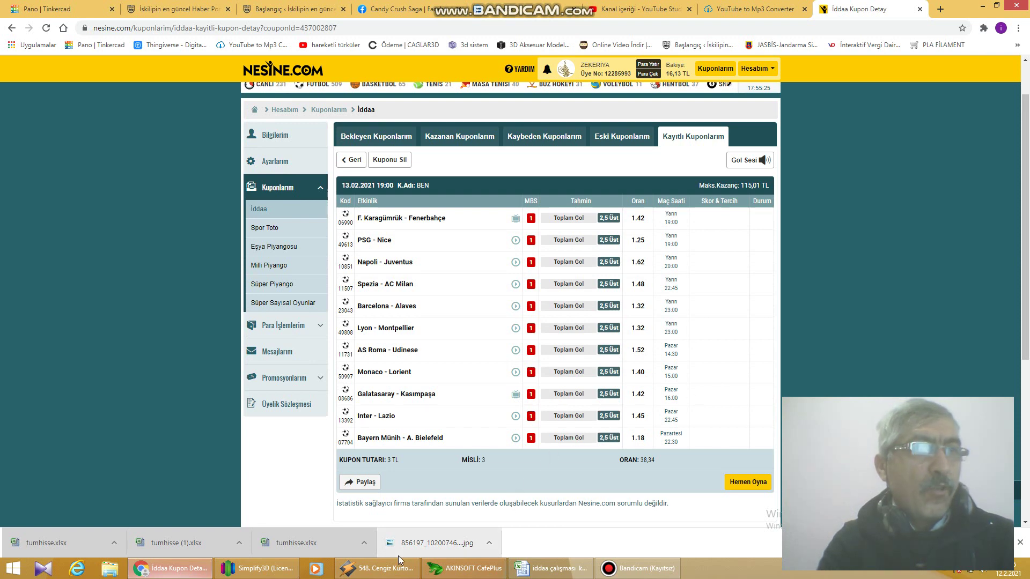
pyautogui.click(638, 570)
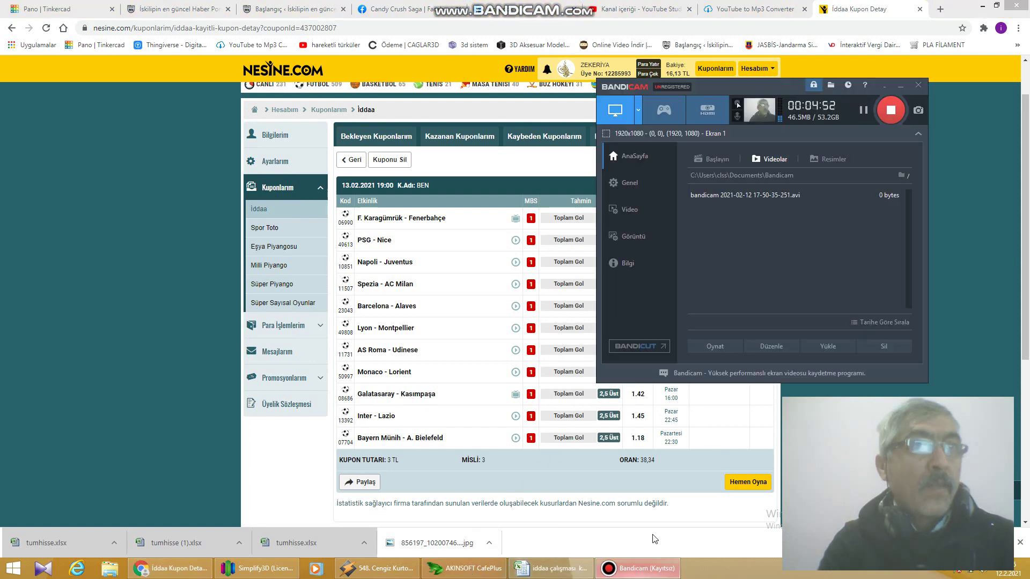